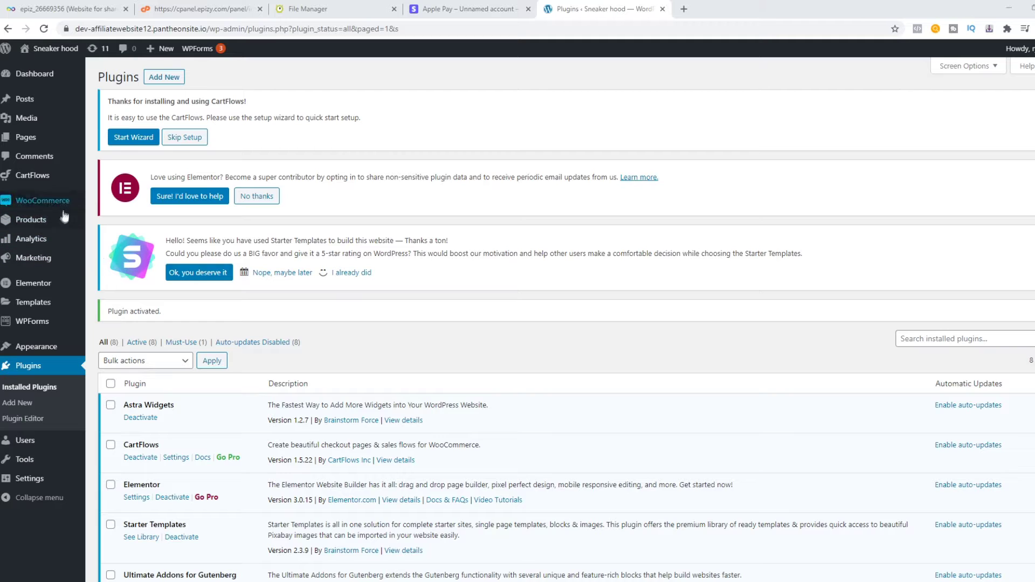
Dismiss the WooCommerce welcome popup and find WooCommerce Stripe Gateway active in Installed Plugins.
click(25, 200)
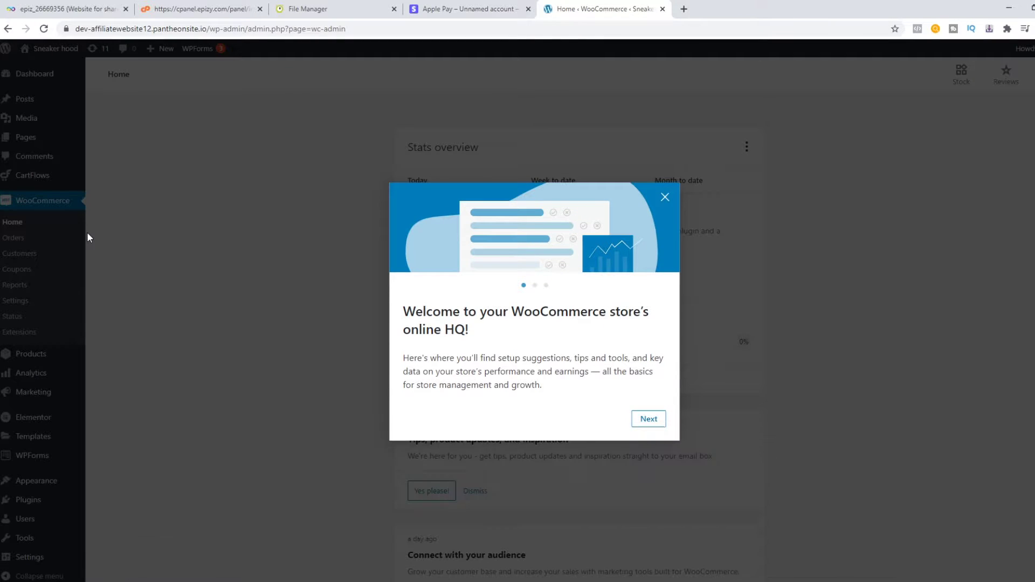
click(665, 198)
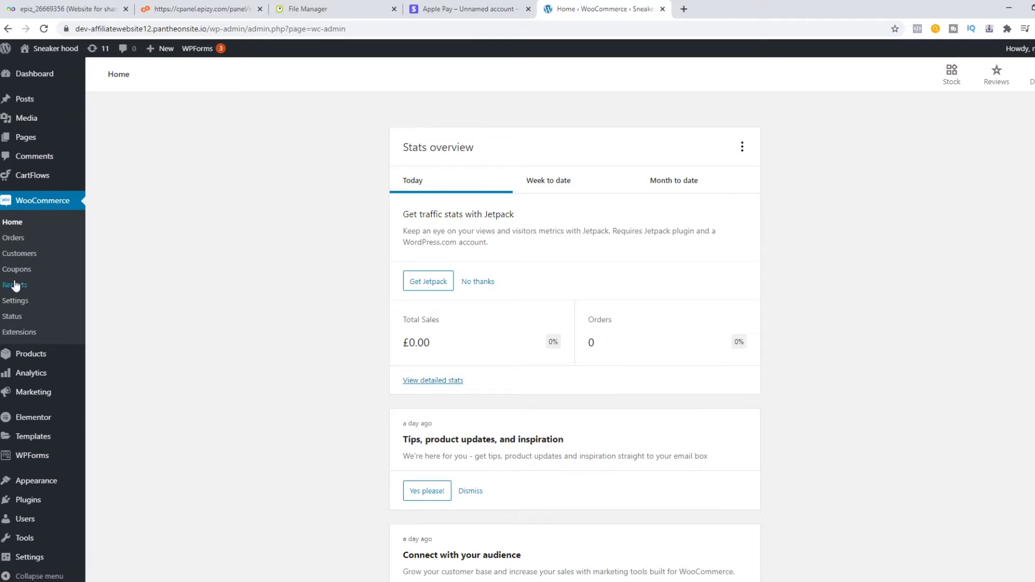
scroll(89, 370, down, 2)
click(33, 389)
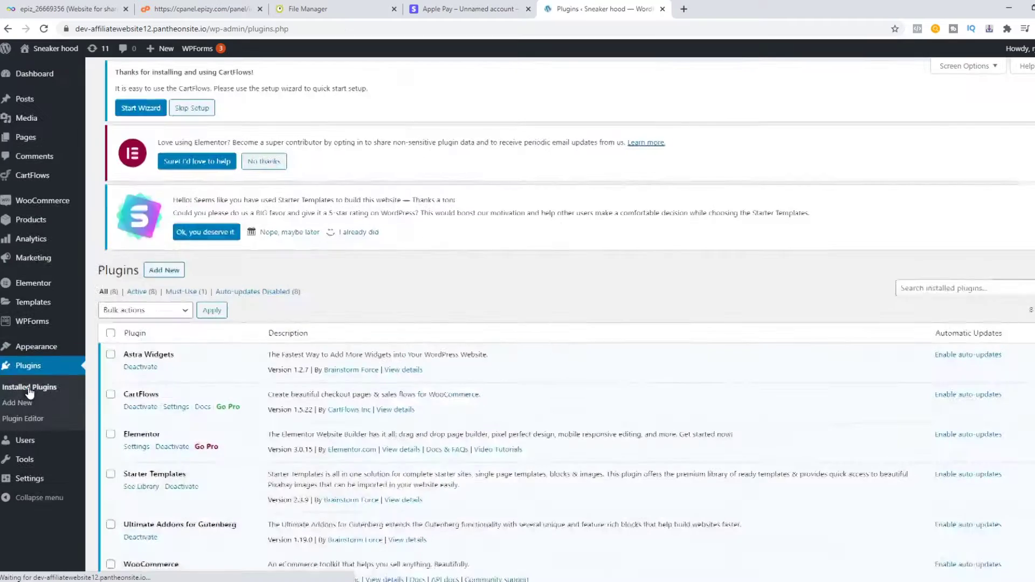
scroll(169, 356, down, 3)
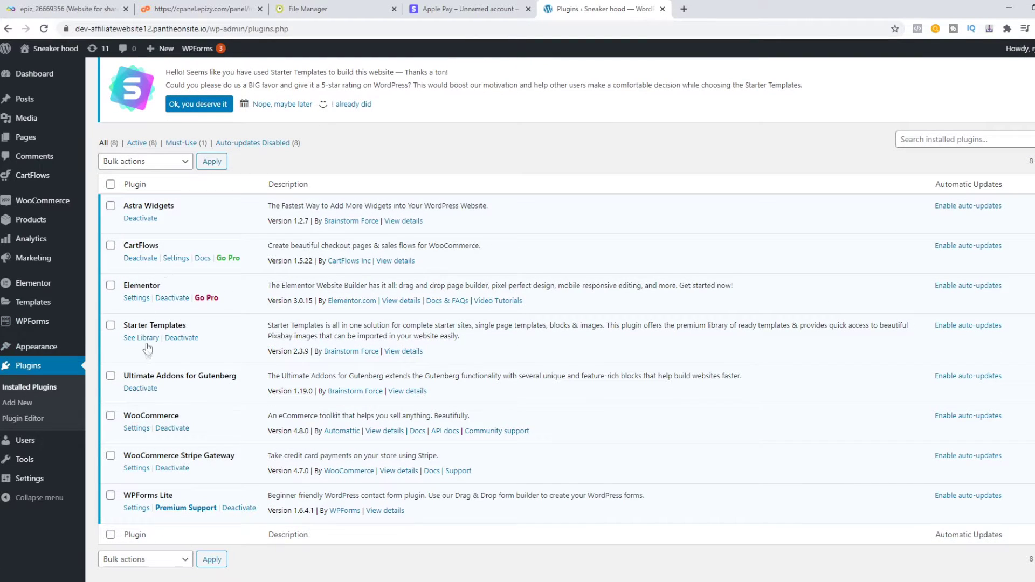
drag(232, 454, 150, 456)
click(222, 438)
Search the Stripe Dashboard for 'apple', open Apple Pay settings, and start adding a domain.
click(446, 10)
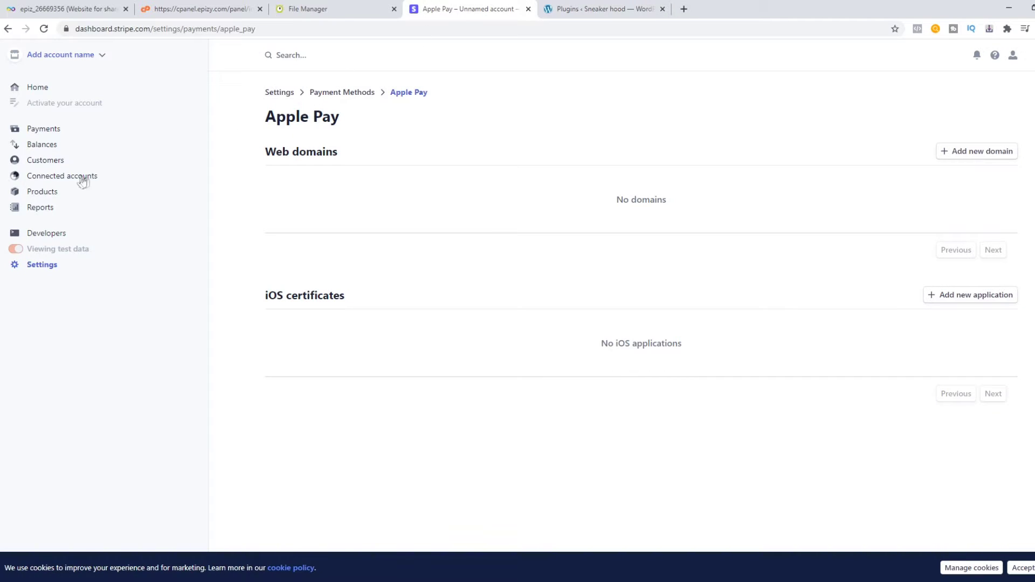
click(293, 54)
text(apple)
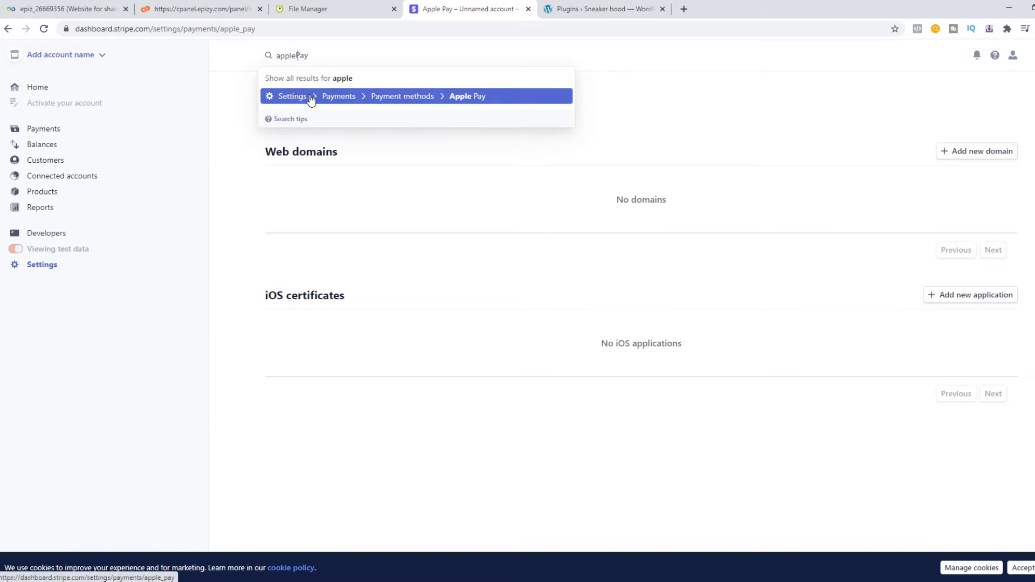
click(314, 96)
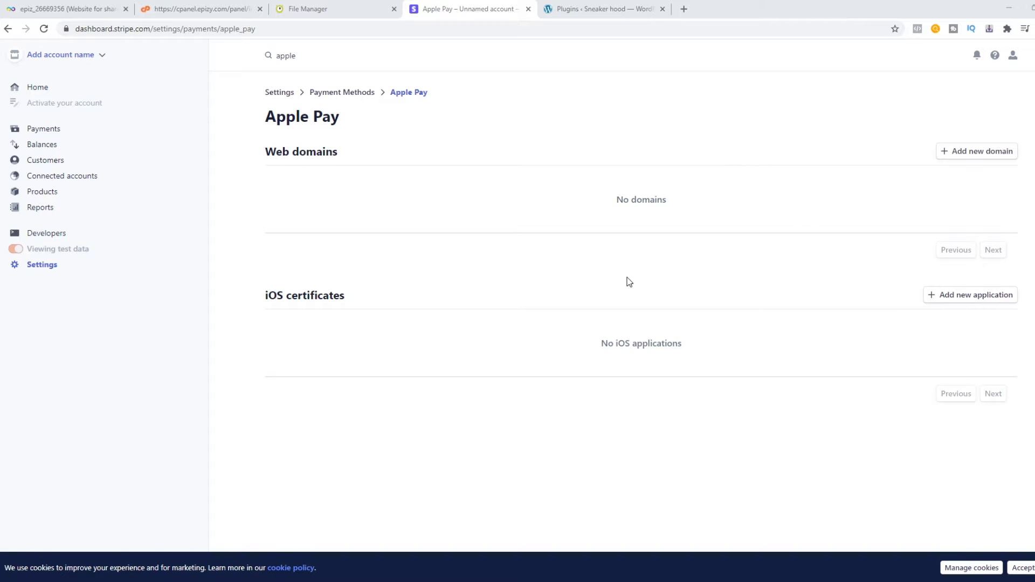
click(956, 153)
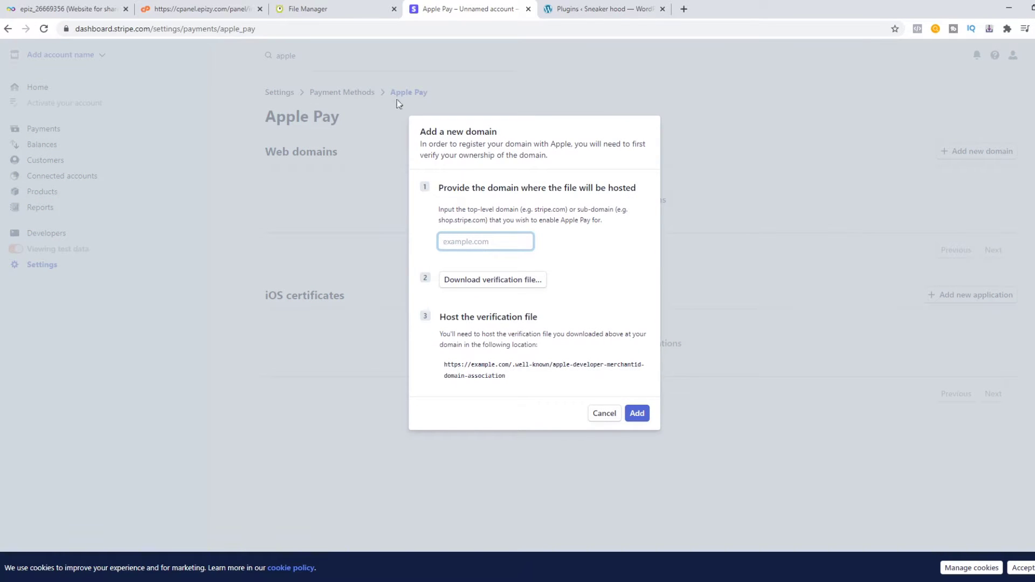
click(596, 9)
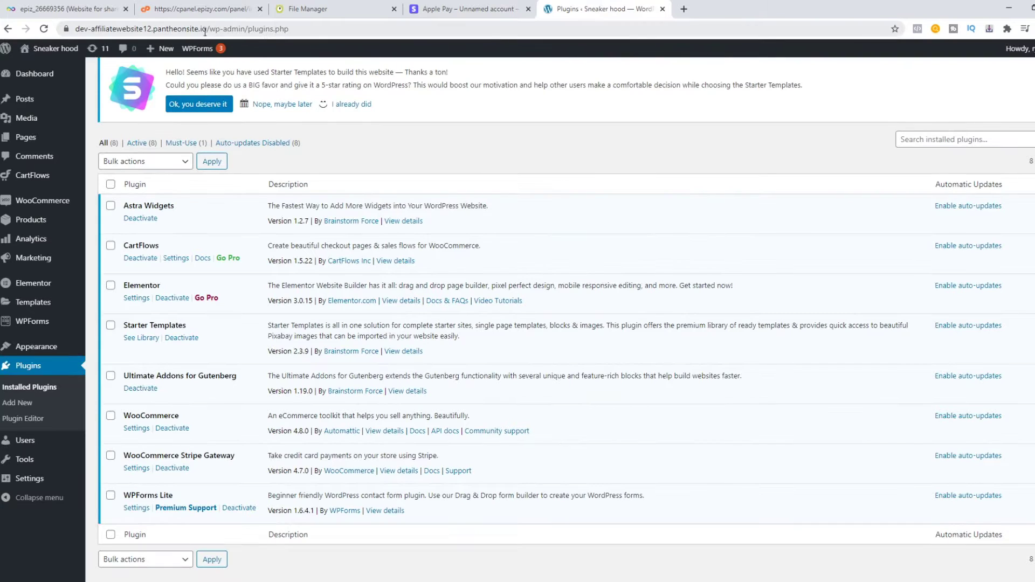
drag(207, 29, 81, 29)
key(ctrl+c)
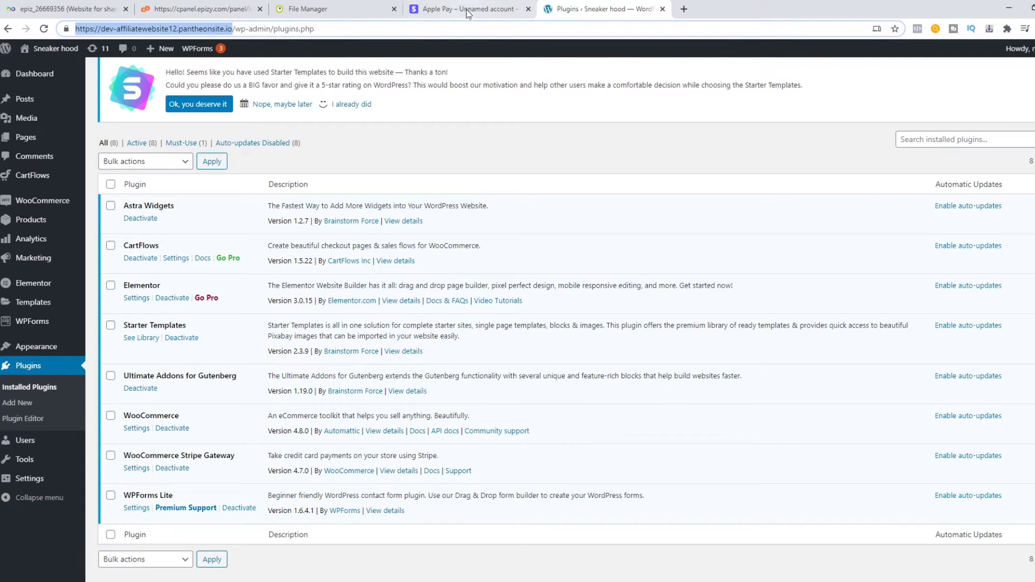
click(467, 9)
click(466, 238)
key(ctrl+v)
mouse_move(450, 237)
mouse_down()
mouse_move(415, 245)
mouse_move(512, 244)
mouse_up()
key(BackSpace)
click(529, 241)
key(BackSpace)
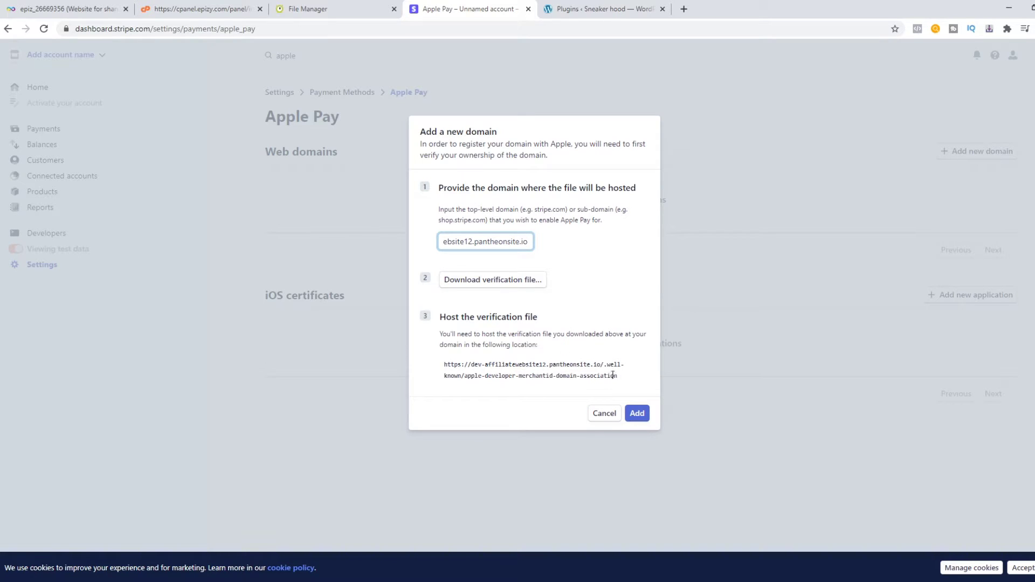
Note the .well-known folder path given in Stripe's domain verification instructions.
mouse_move(609, 363)
mouse_down()
mouse_move(619, 364)
mouse_move(441, 377)
mouse_move(458, 376)
mouse_up()
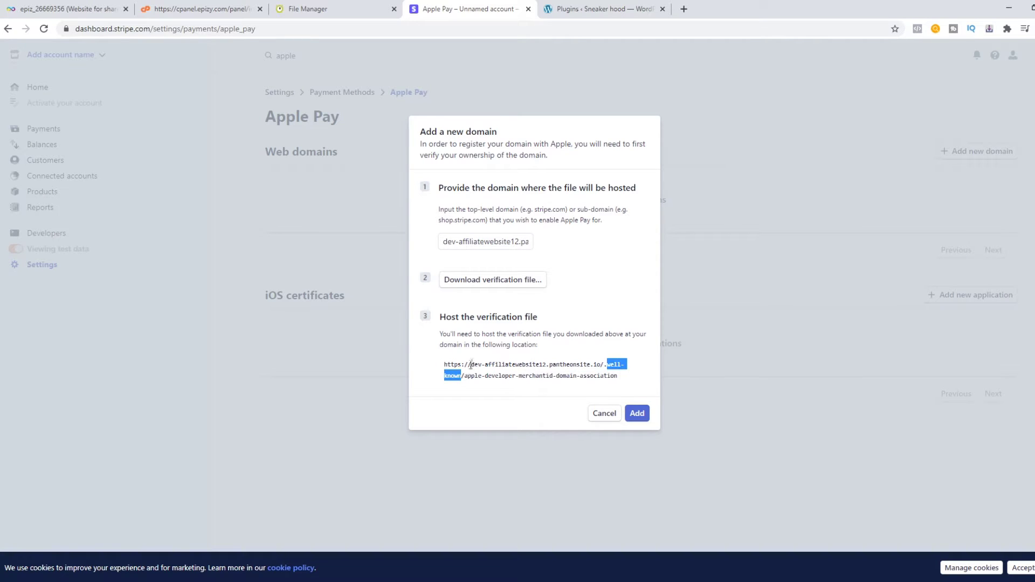
click(586, 344)
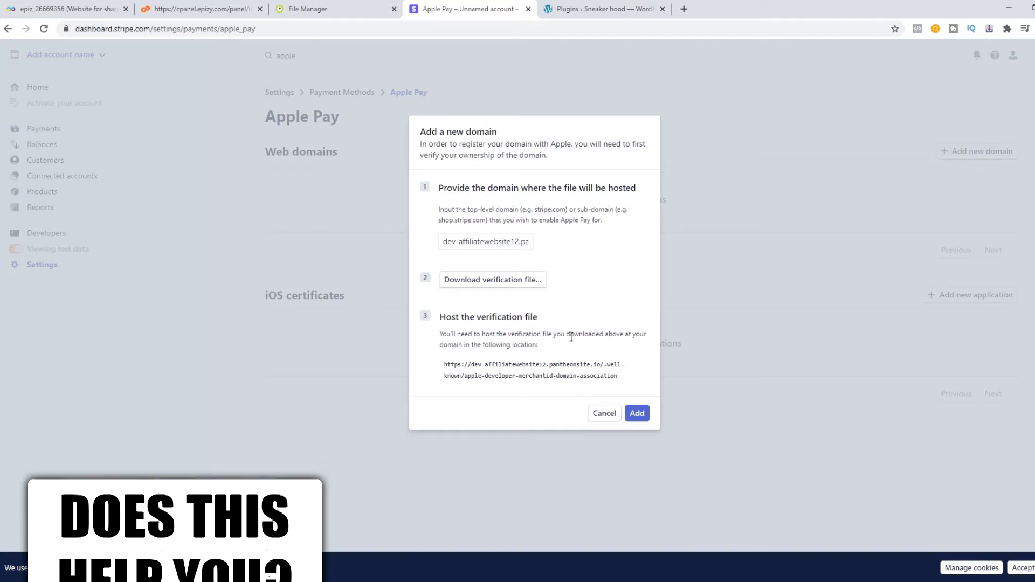
click(97, 9)
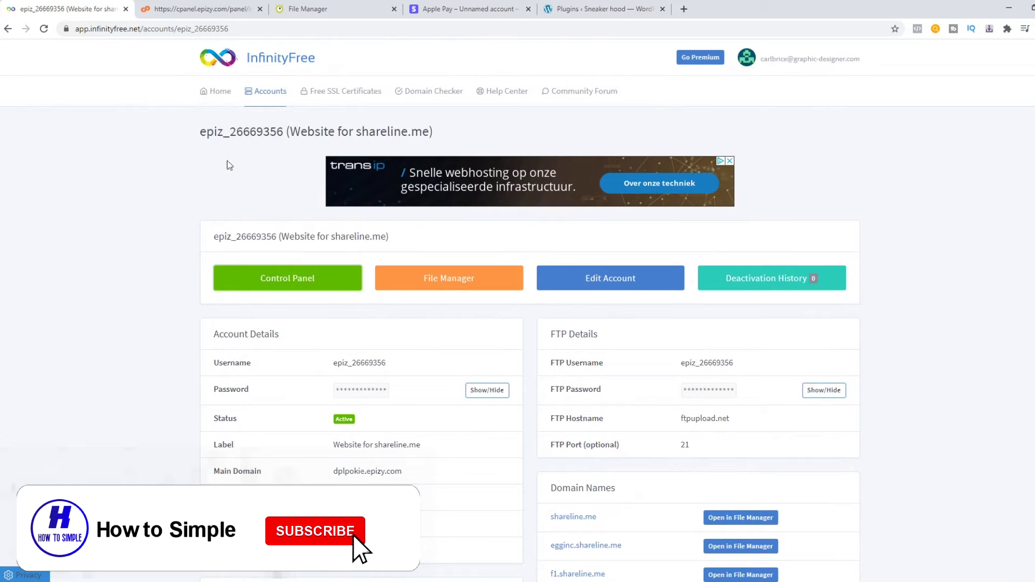
Open the InfinityFree hosting control panel for the site.
click(301, 284)
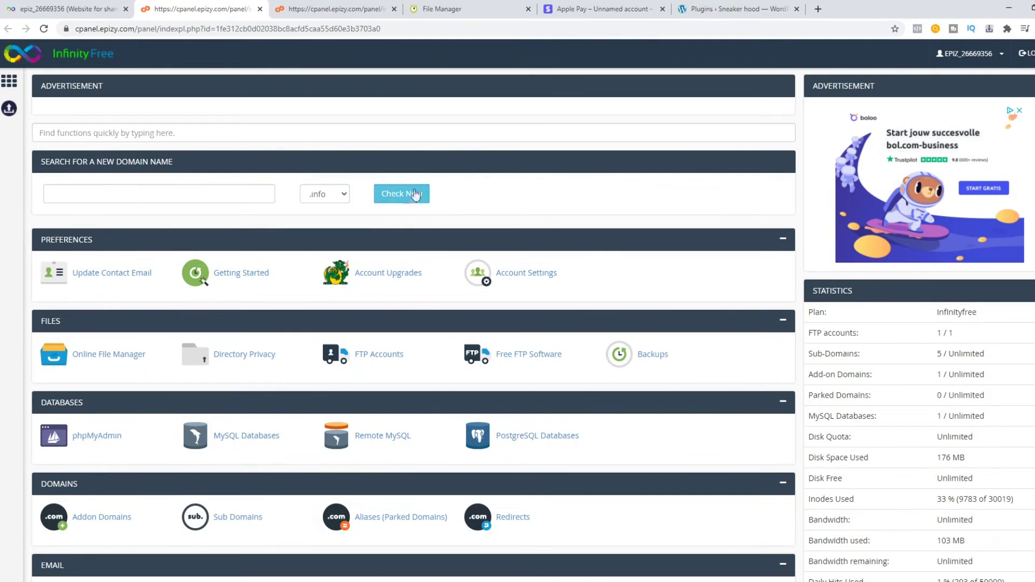
click(614, 9)
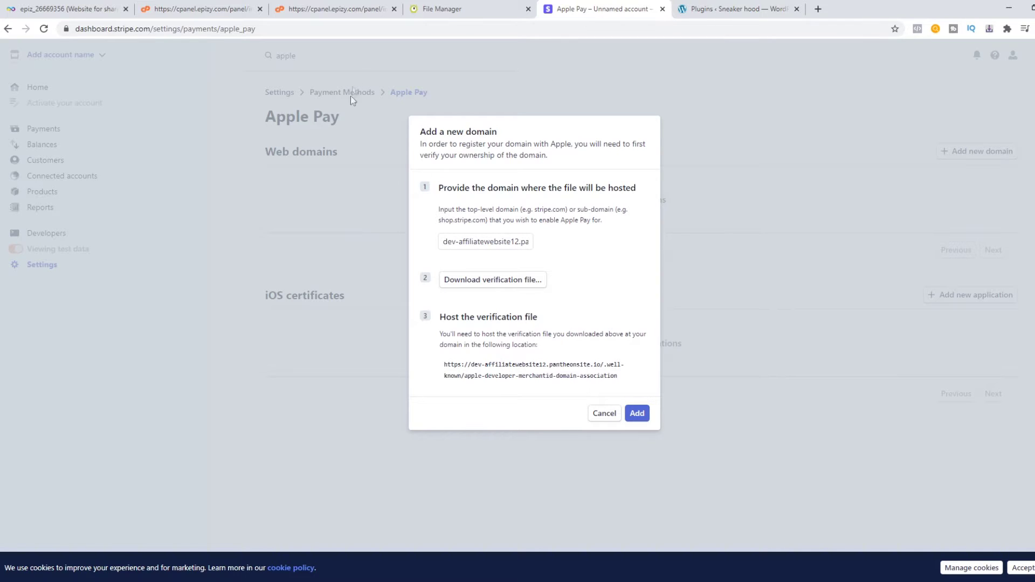
click(206, 15)
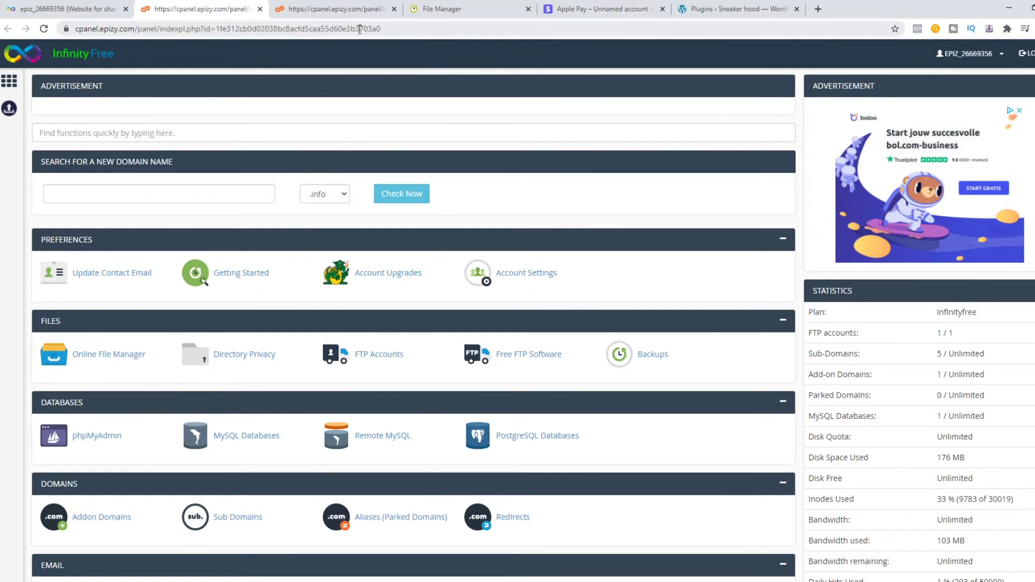
scroll(152, 157, down, 1)
Launch the online file manager and browse the htdocs folder listing.
click(96, 298)
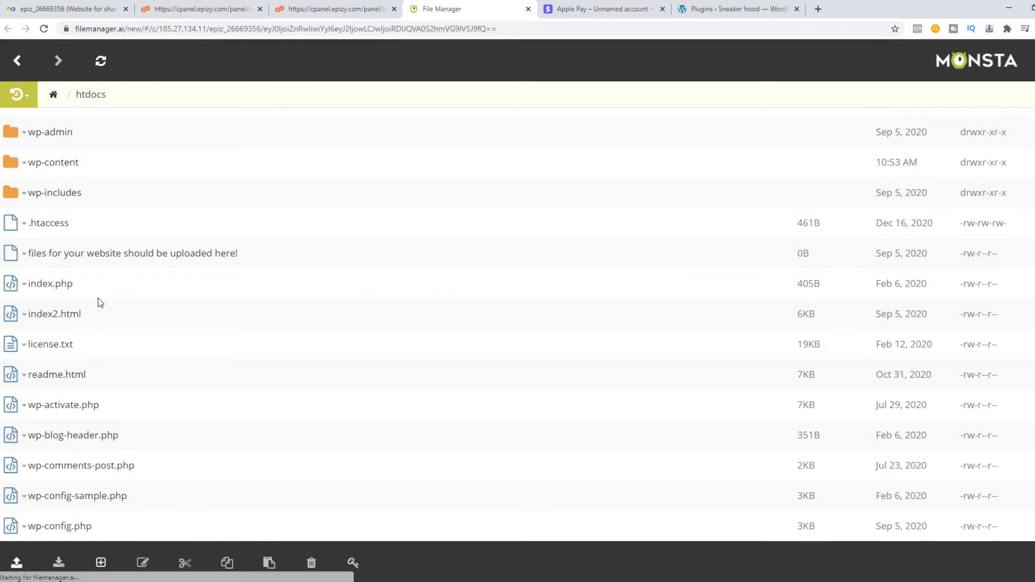
scroll(65, 248, up, 1)
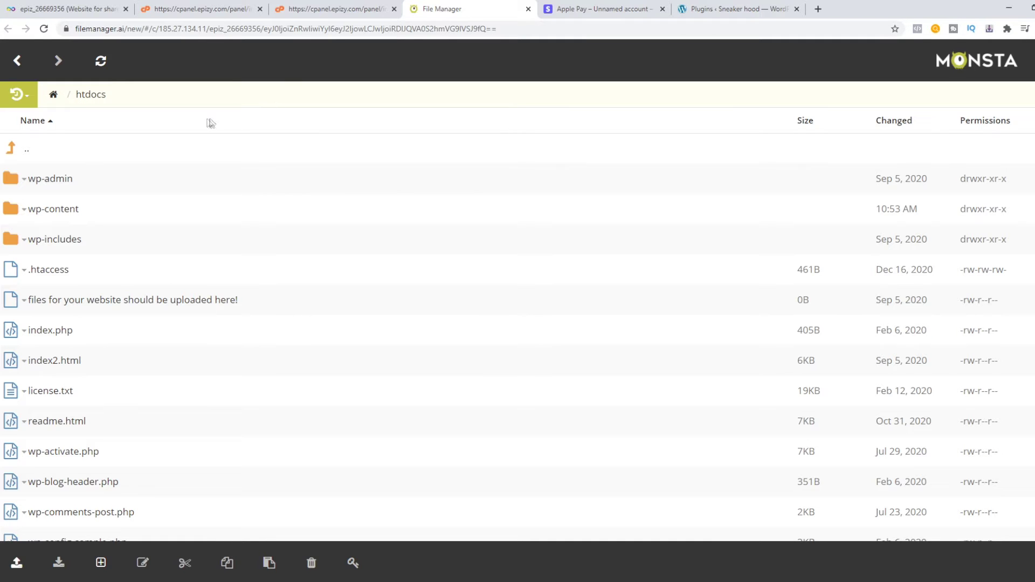
scroll(170, 321, down, 3)
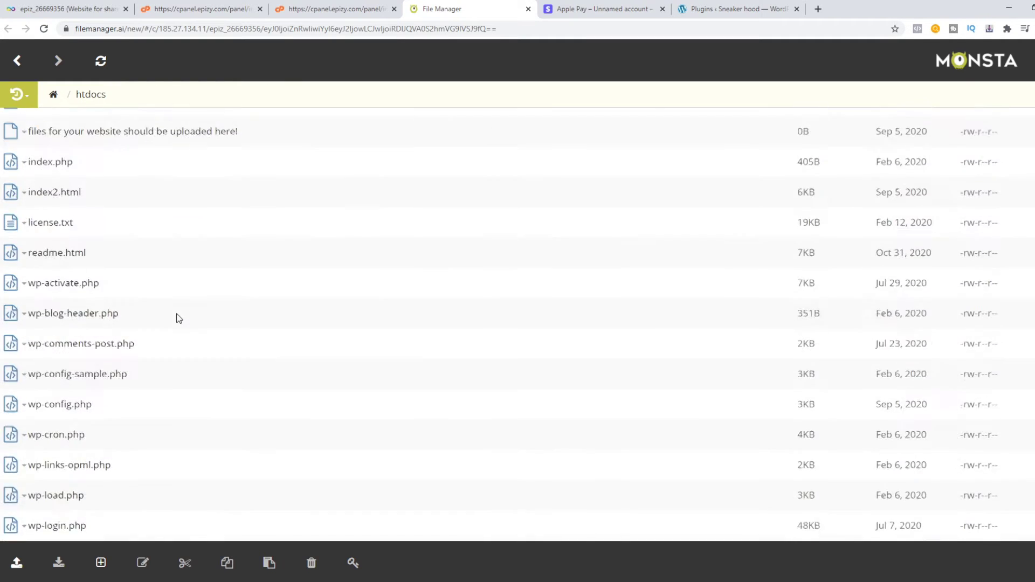
scroll(173, 331, up, 3)
scroll(167, 338, down, 5)
scroll(130, 361, up, 5)
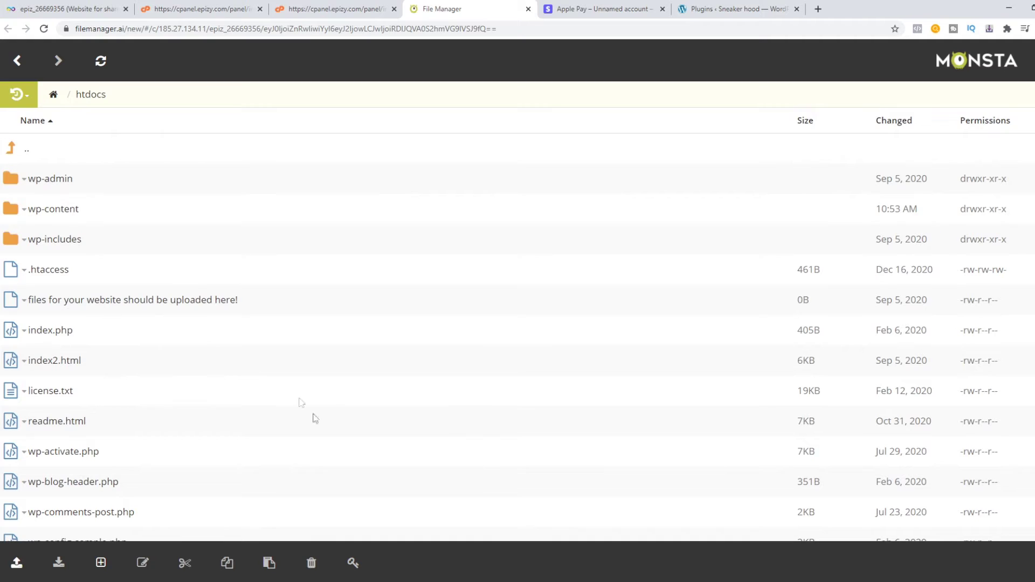
scroll(142, 329, down, 3)
scroll(134, 324, down, 3)
scroll(132, 325, up, 5)
Create a new folder named .well-known in htdocs.
click(103, 564)
click(119, 526)
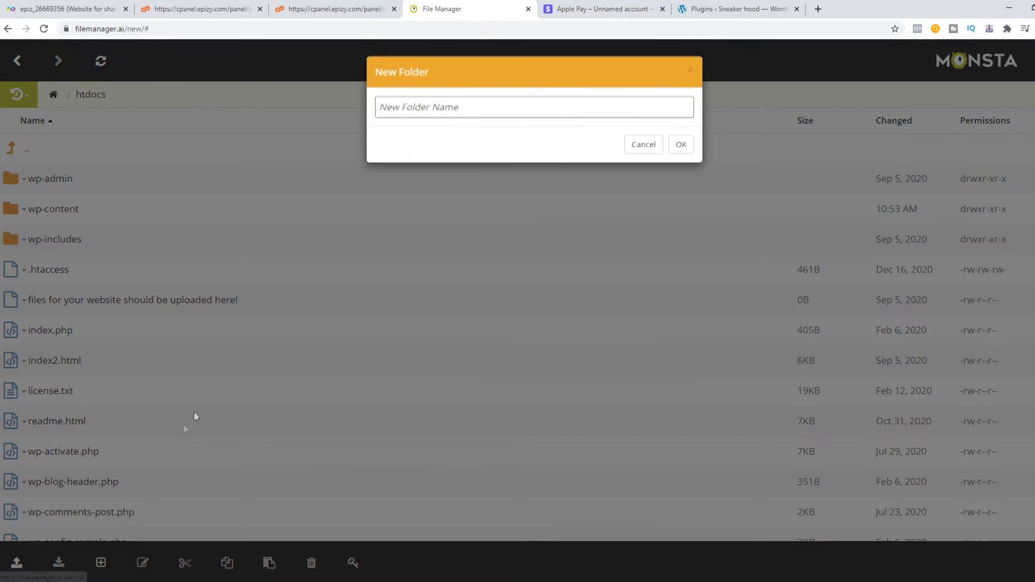
text(.we)
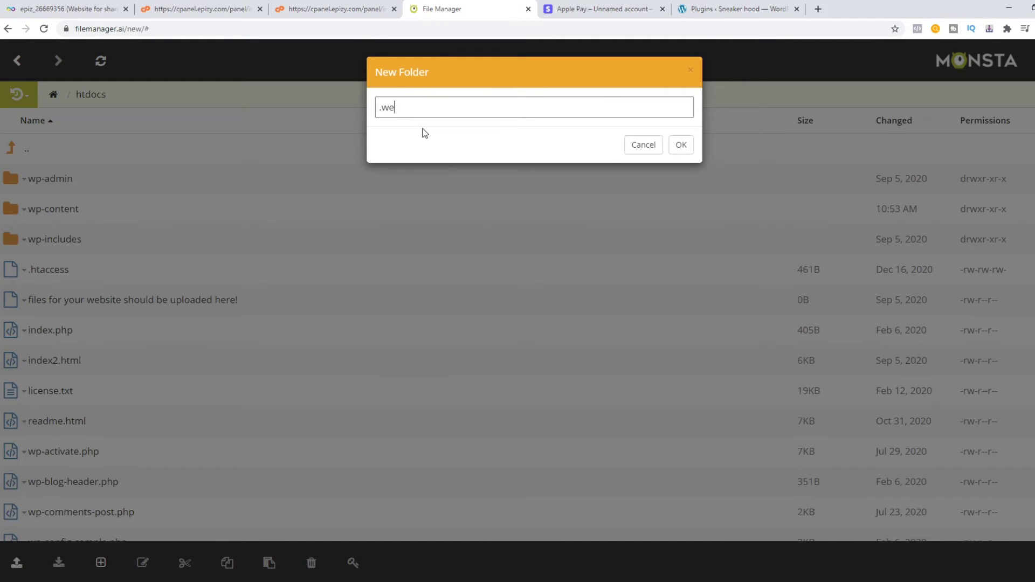
text(ll-known)
click(379, 107)
text(.)
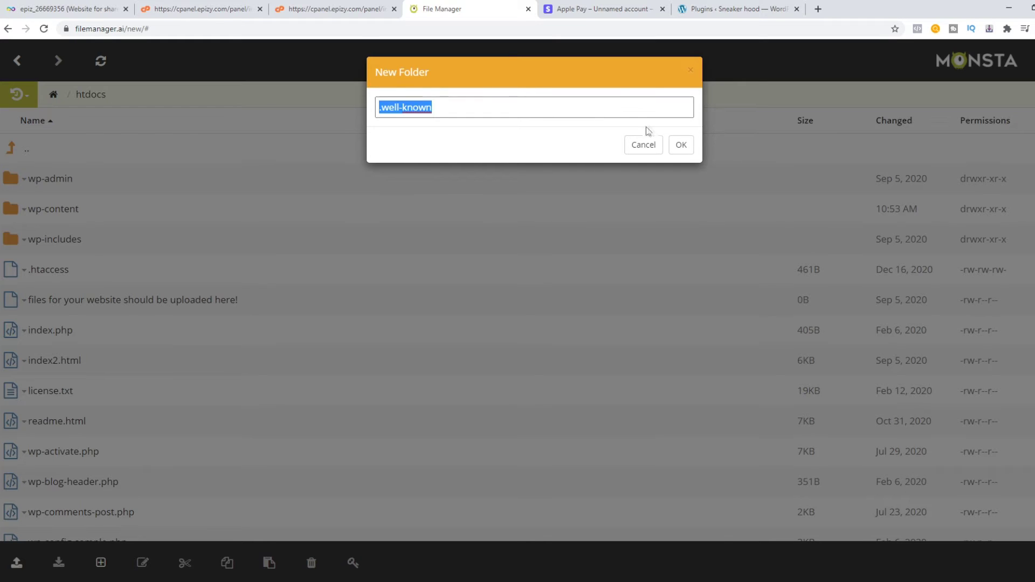
click(675, 148)
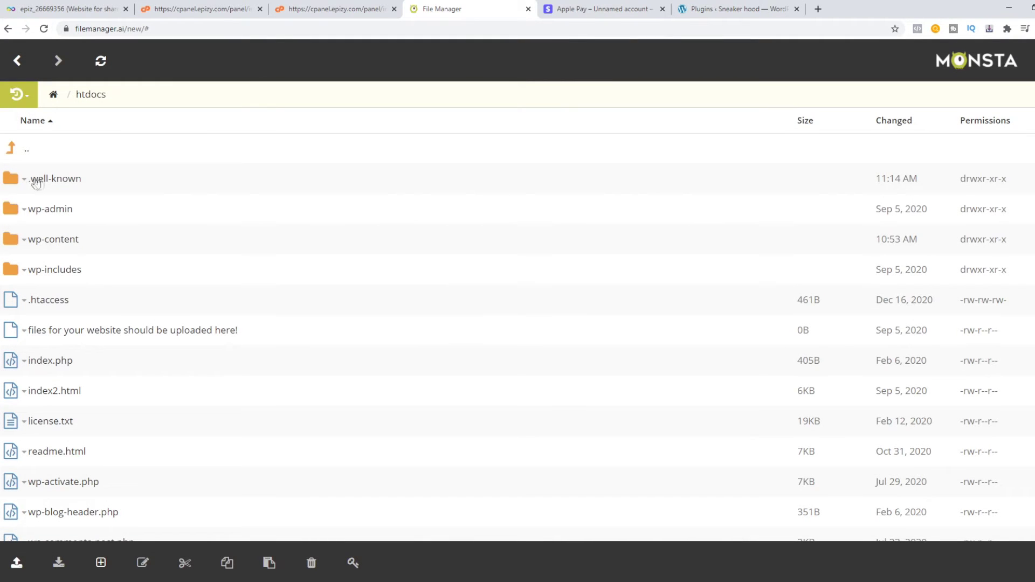
click(580, 5)
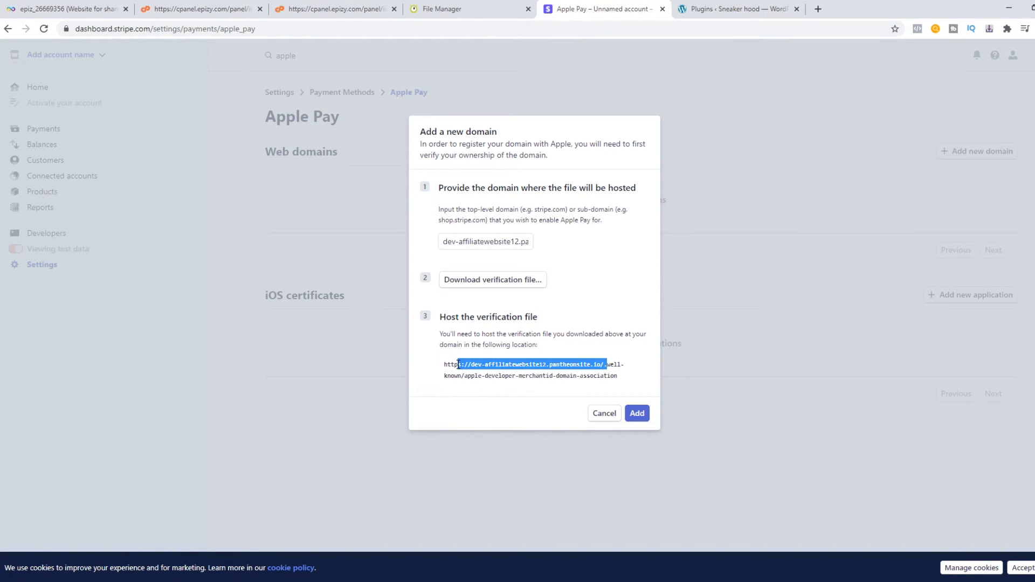
Copy the verification file address and add the site domain for Apple Pay in Stripe.
drag(612, 364, 478, 376)
click(620, 381)
drag(620, 381, 443, 362)
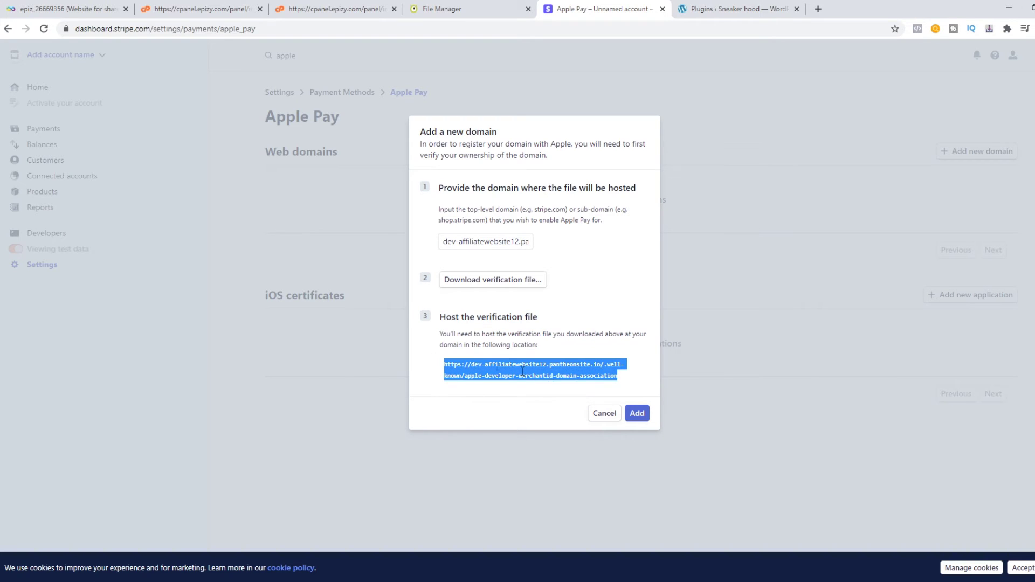
click(637, 414)
click(604, 414)
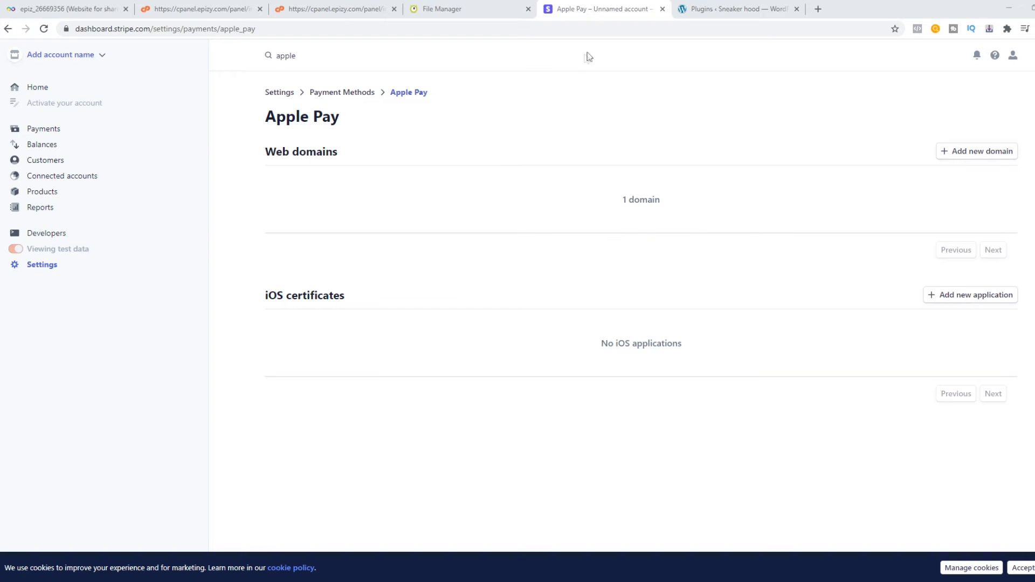
click(719, 8)
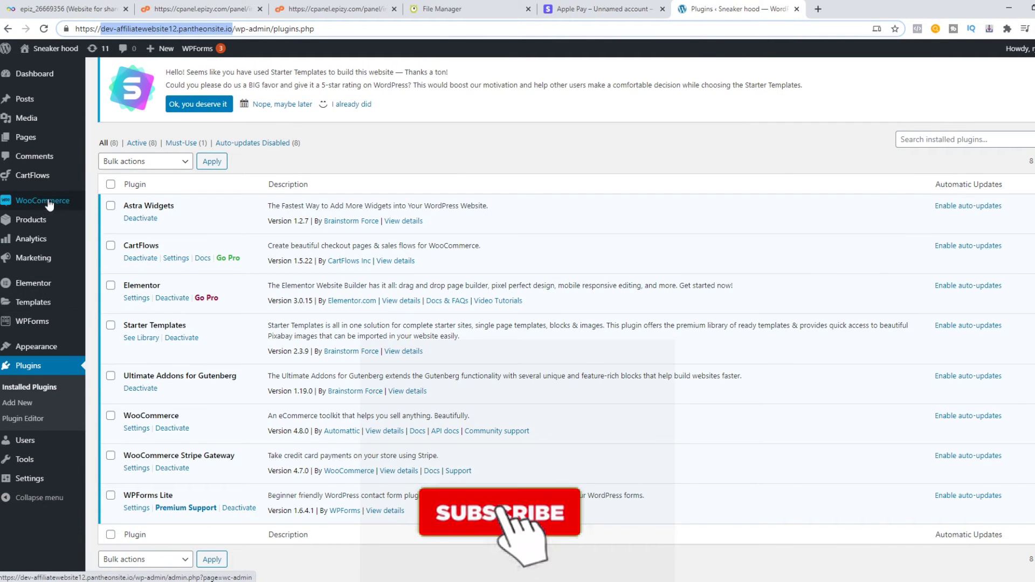
Enable Stripe – Credit Card under WooCommerce Settings > Payments.
mouse_move(42, 200)
click(106, 282)
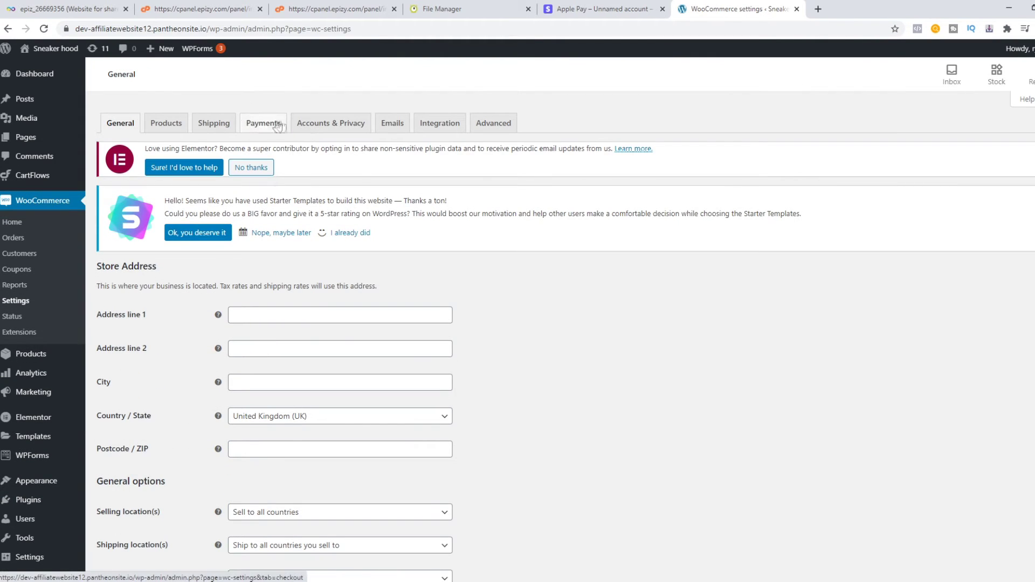
click(273, 125)
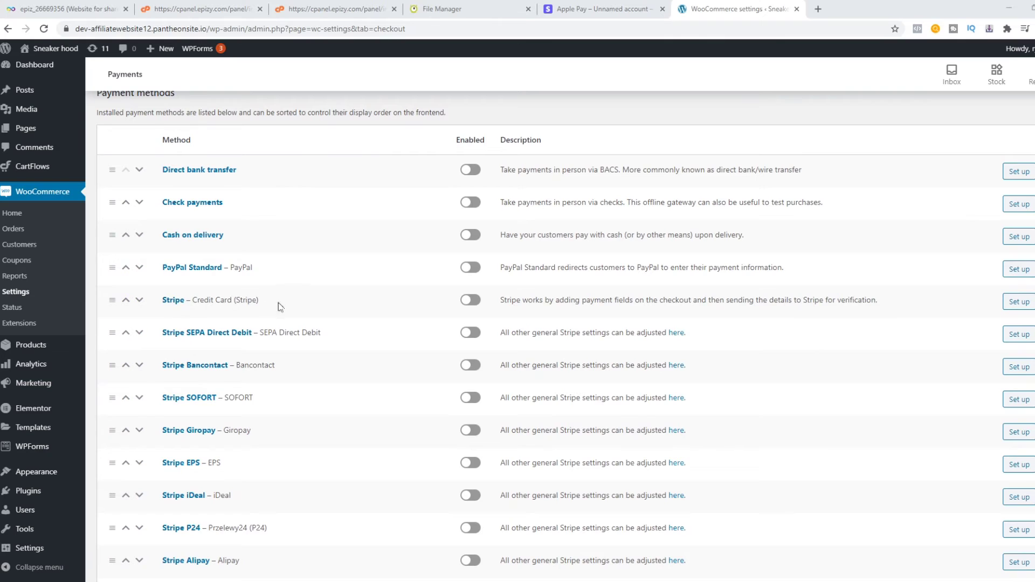
click(470, 300)
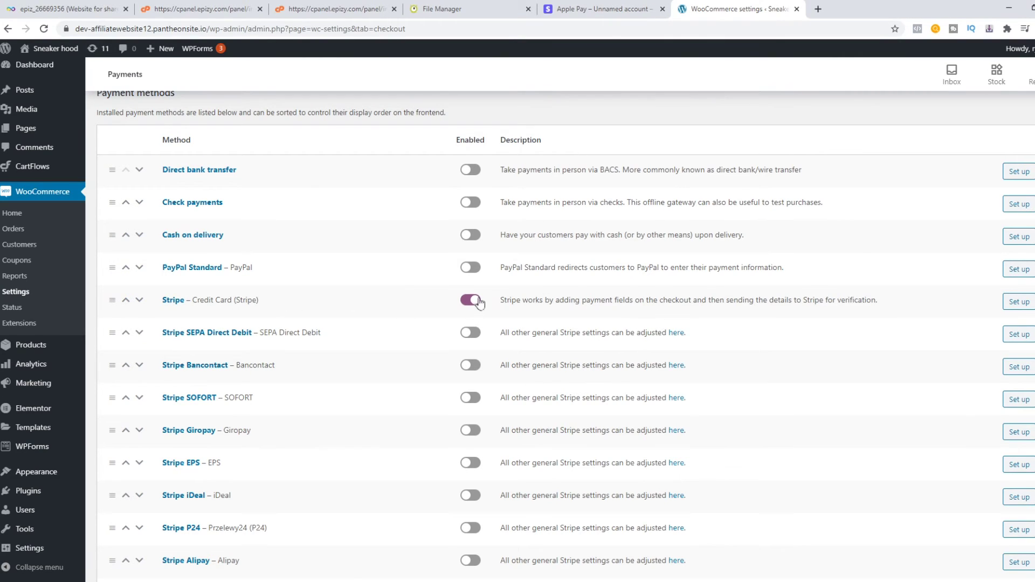
click(1024, 305)
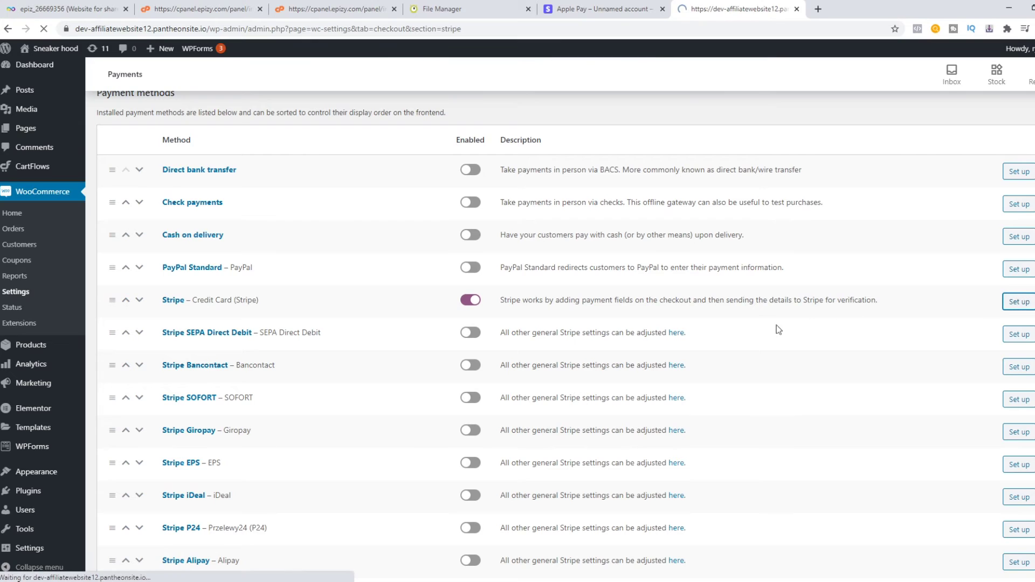
Confirm Payment Request Buttons are enabled and save the Stripe gateway settings.
scroll(519, 324, down, 4)
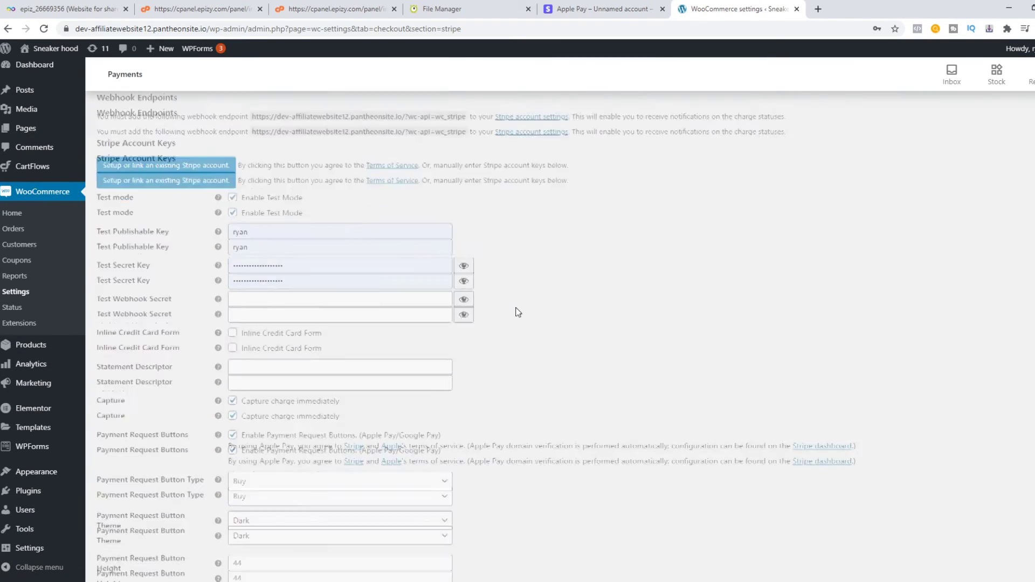
scroll(519, 318, down, 4)
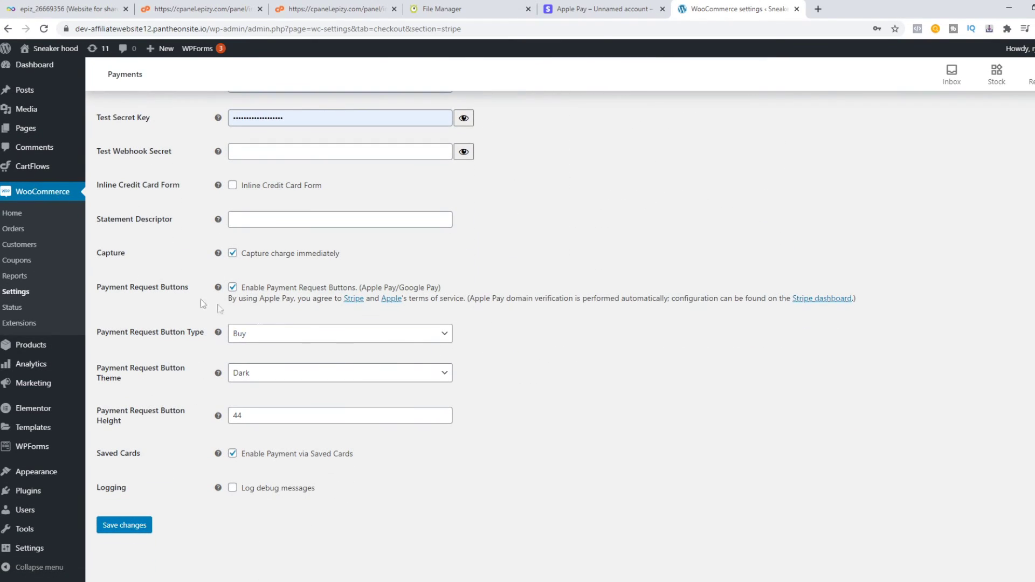
drag(200, 289, 107, 290)
click(159, 275)
scroll(478, 129, up, 3)
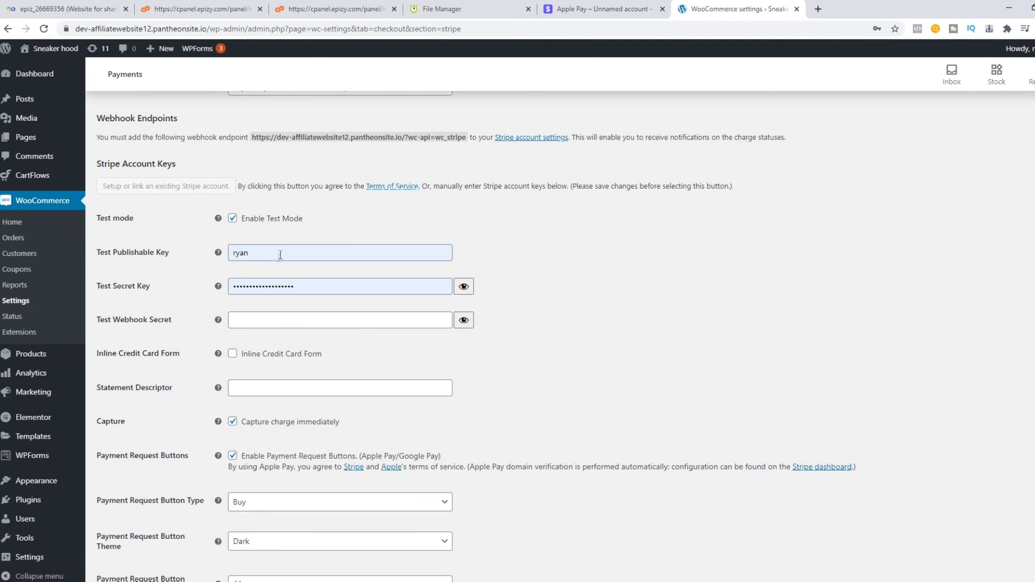
scroll(334, 278, down, 3)
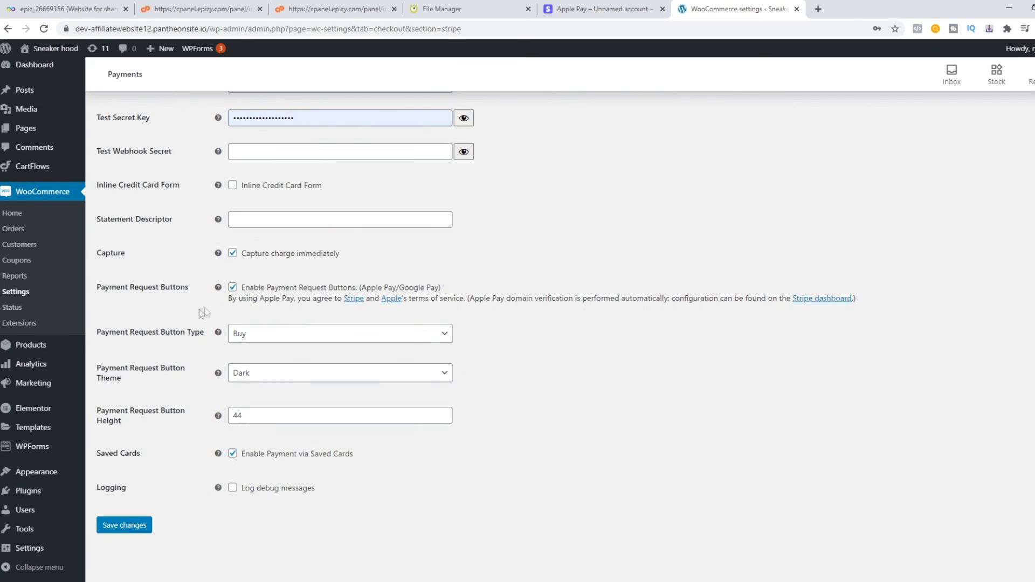
scroll(216, 318, up, 3)
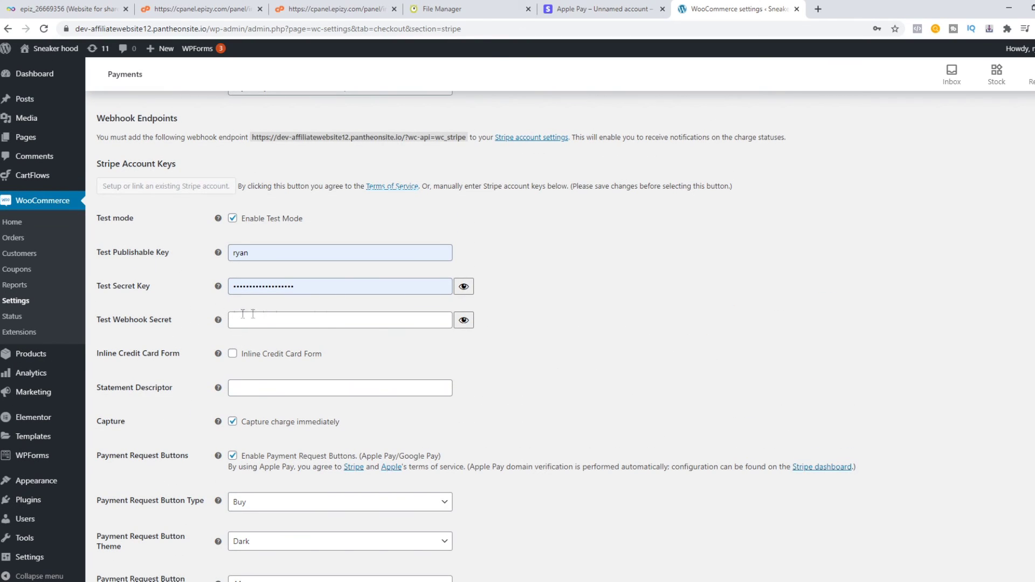
scroll(370, 319, down, 3)
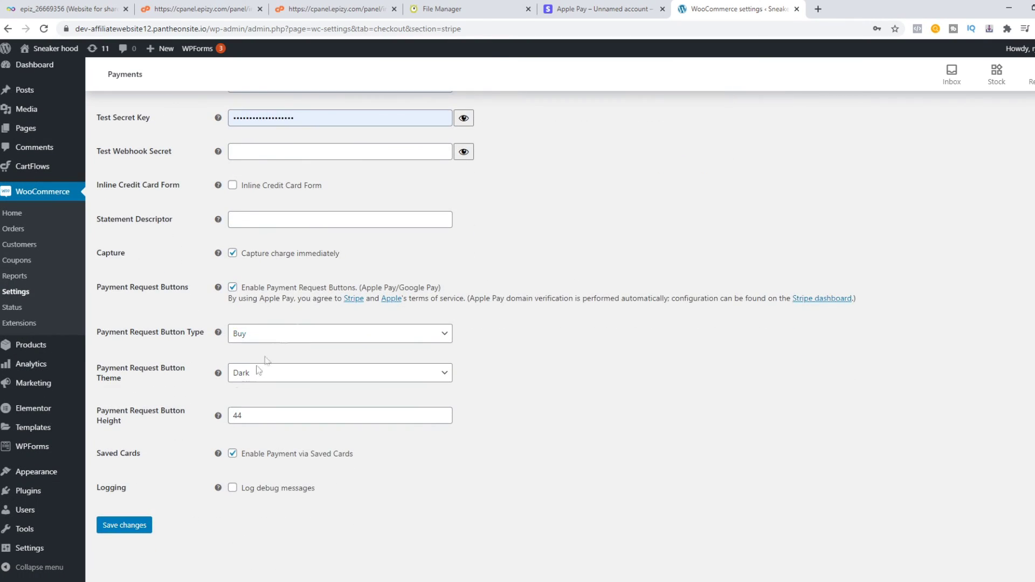
click(138, 533)
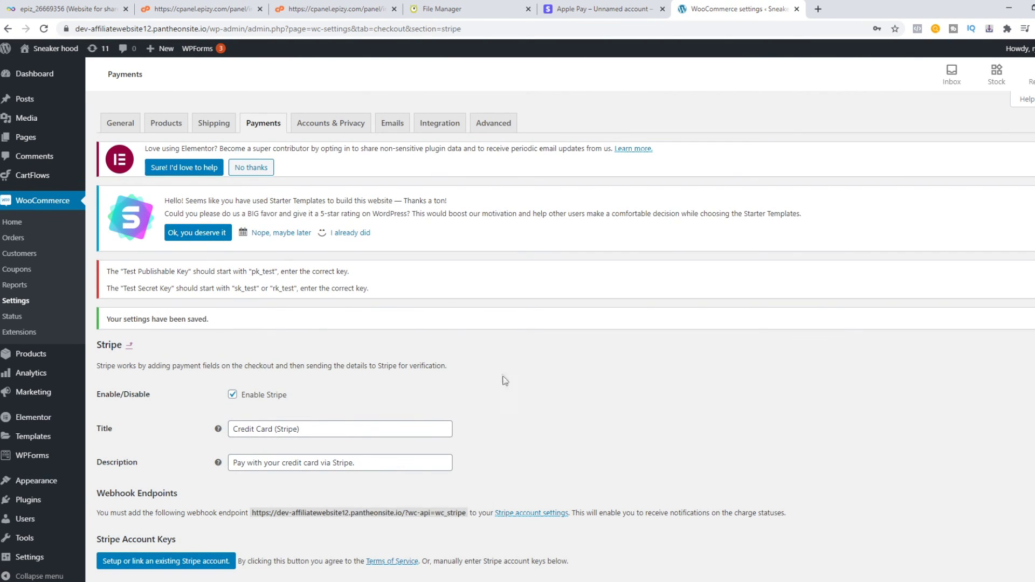
Review the invalid Test Secret Key error shown after saving.
scroll(462, 323, down, 2)
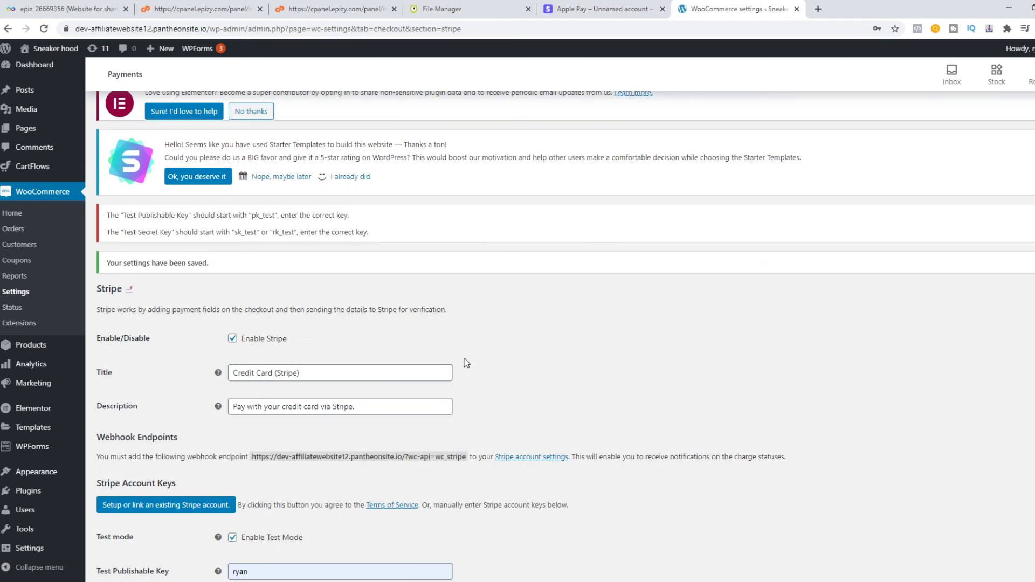
scroll(382, 362, up, 2)
drag(369, 288, 612, 272)
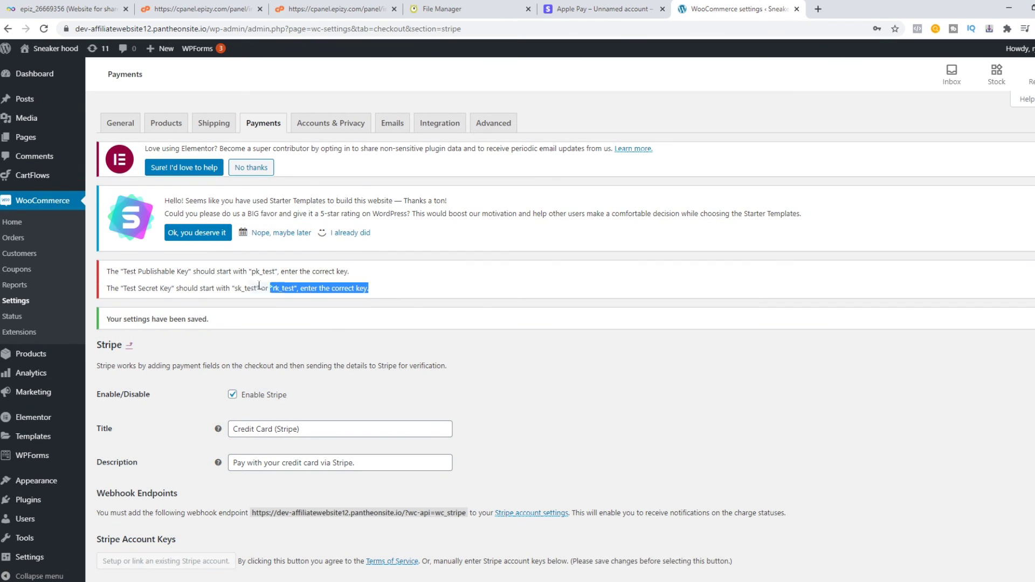
click(623, 293)
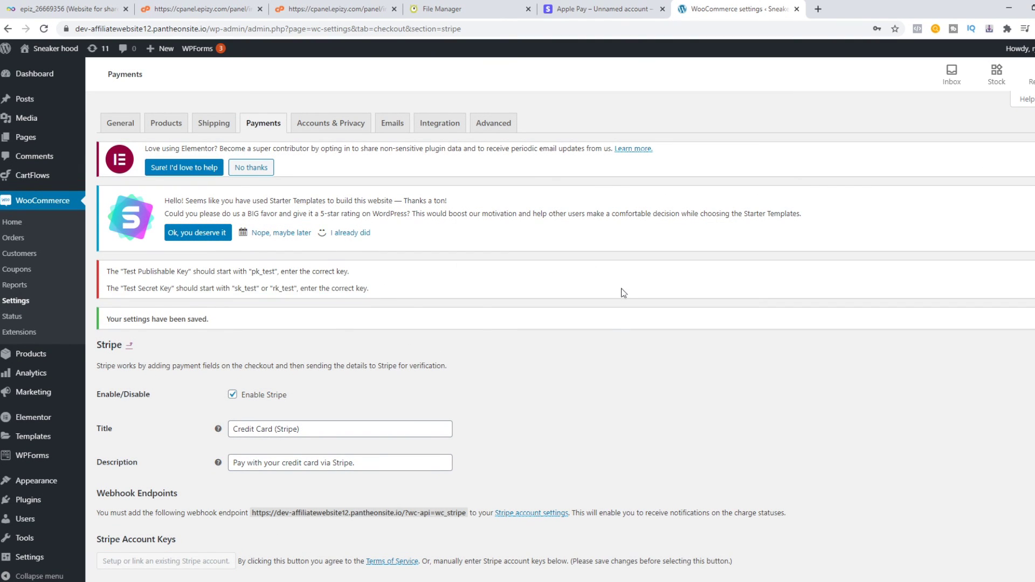